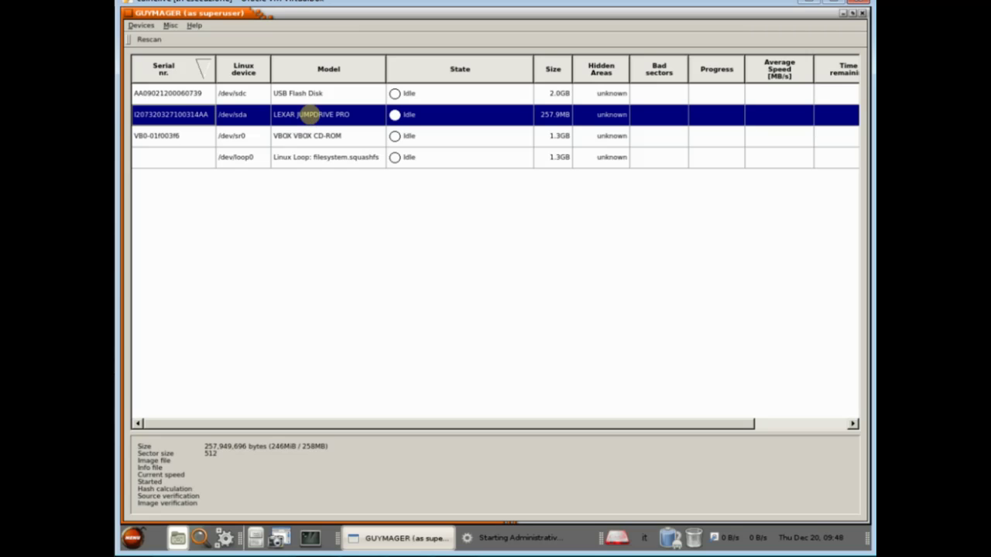
- View the device information for the LEXAR JUMPDRIVE PRO at /dev/sda, then close it
right_click(332, 113)
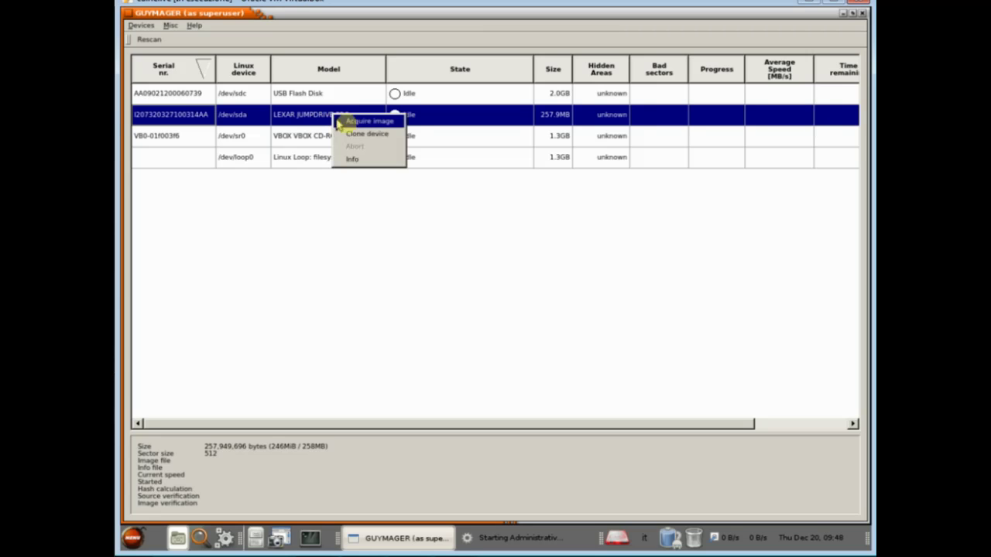
click(362, 160)
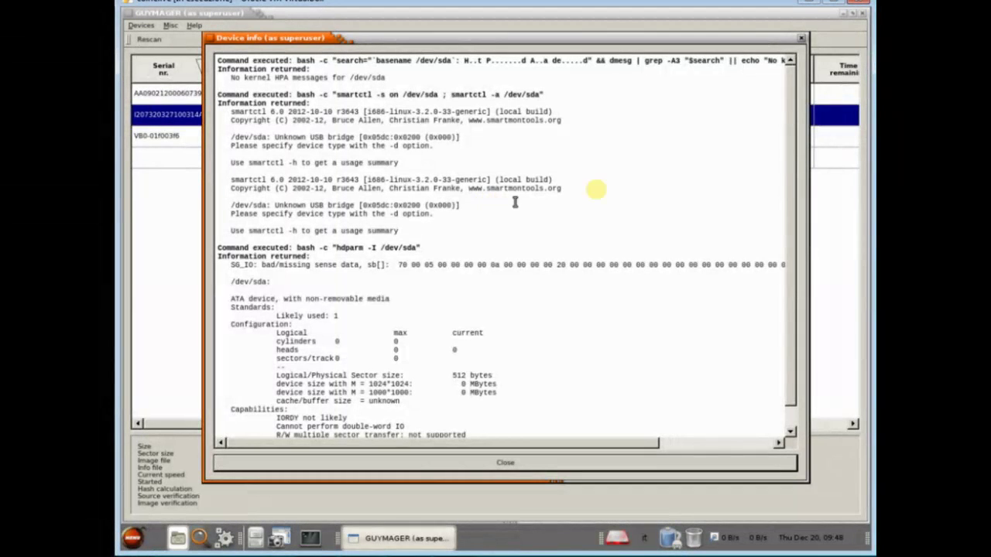
scroll(789, 101, down, 1)
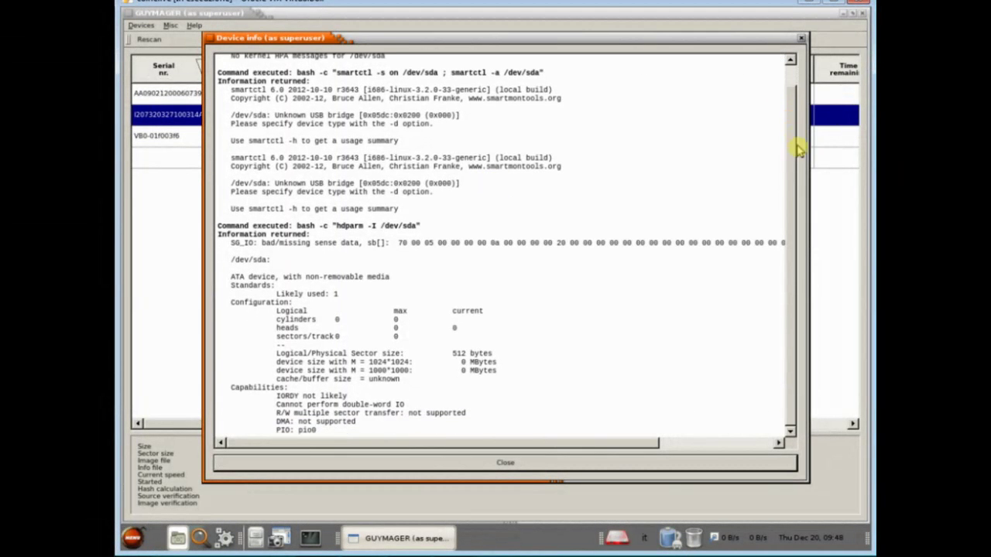
scroll(790, 93, up, 1)
click(802, 38)
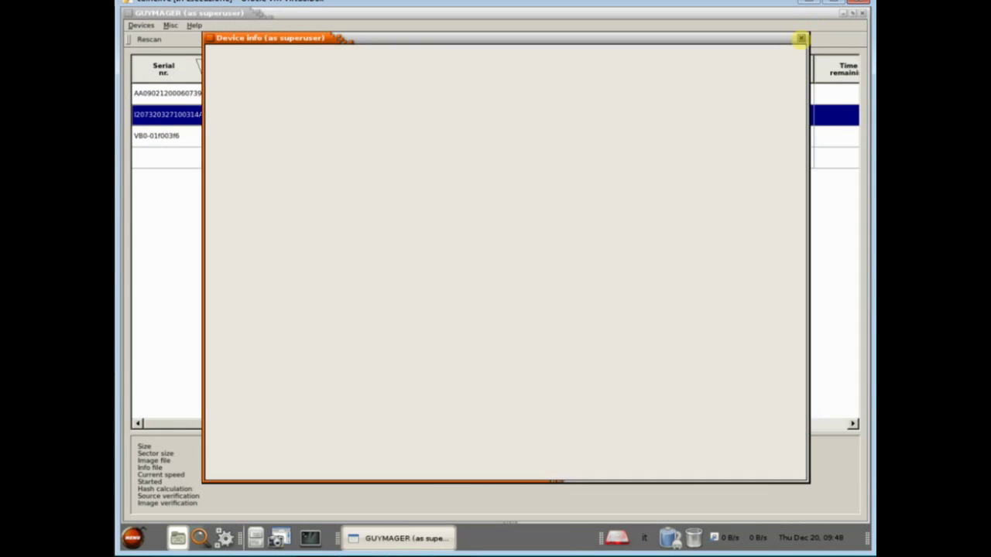
- Begin an image acquisition of the LEXAR JUMPDRIVE PRO using the Linux dd raw image format
right_click(388, 114)
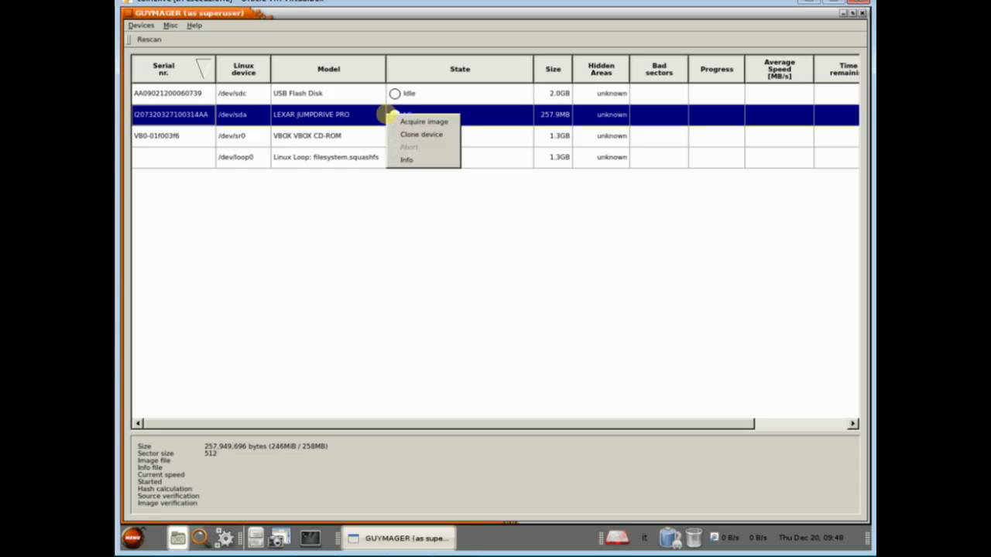
click(415, 129)
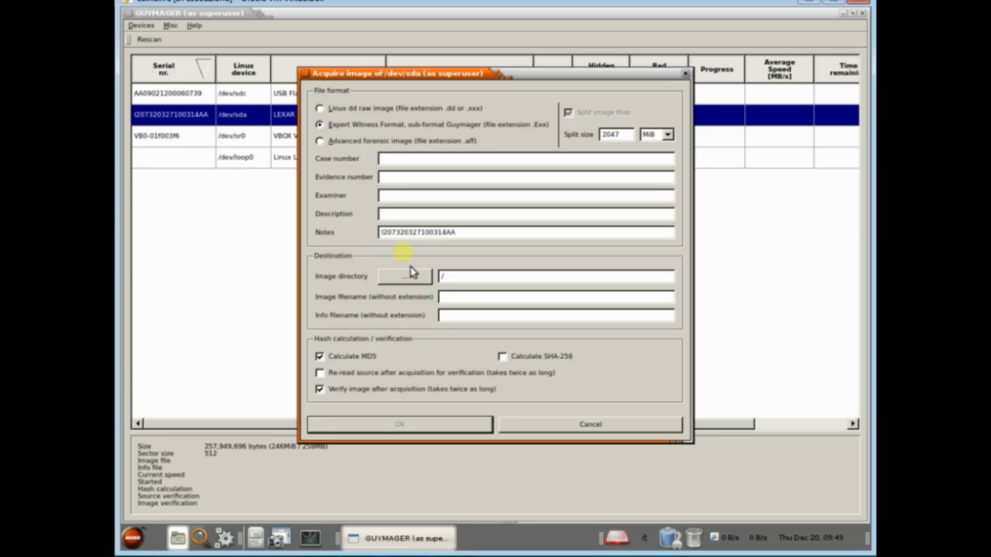
click(329, 108)
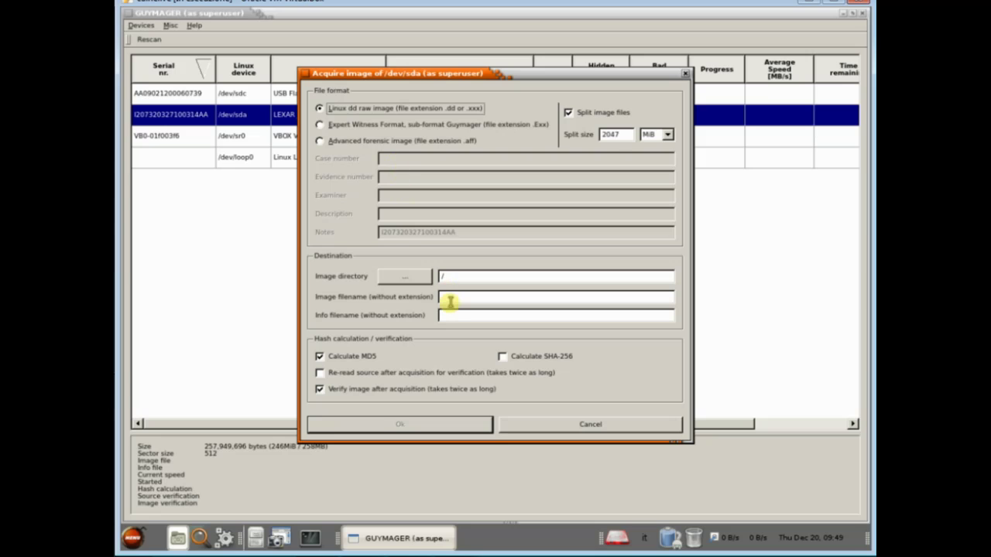
- Set the destination directory for the image to /media/sdc1
click(454, 279)
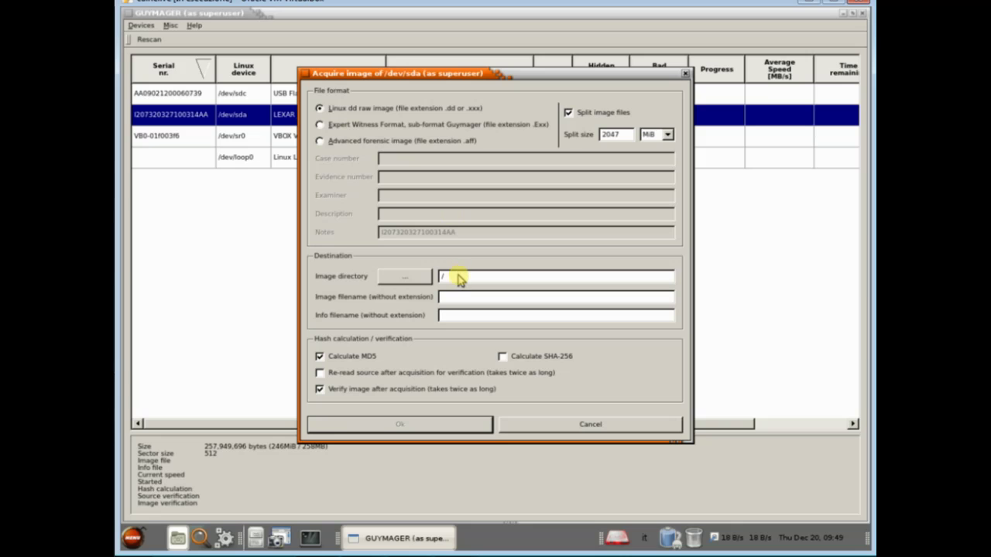
click(403, 279)
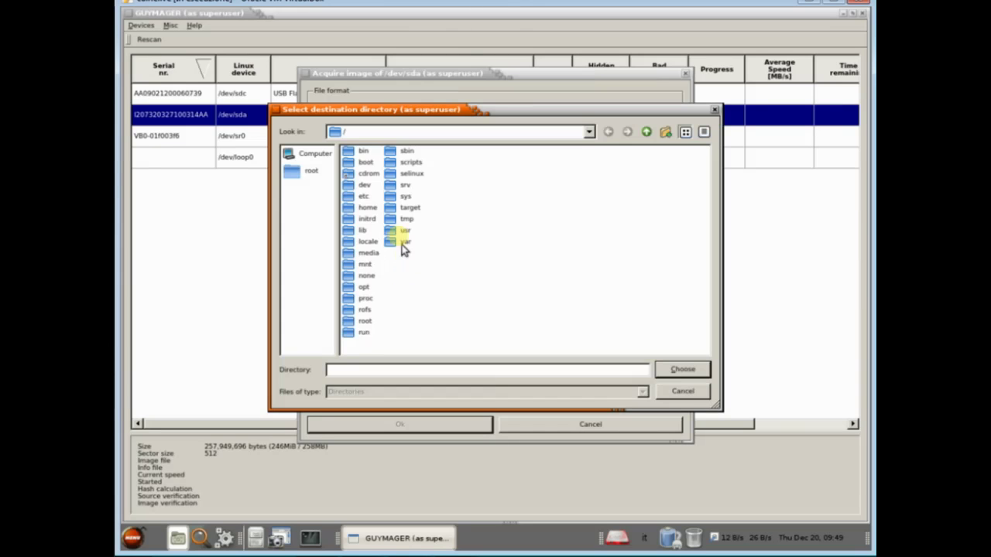
double_click(365, 255)
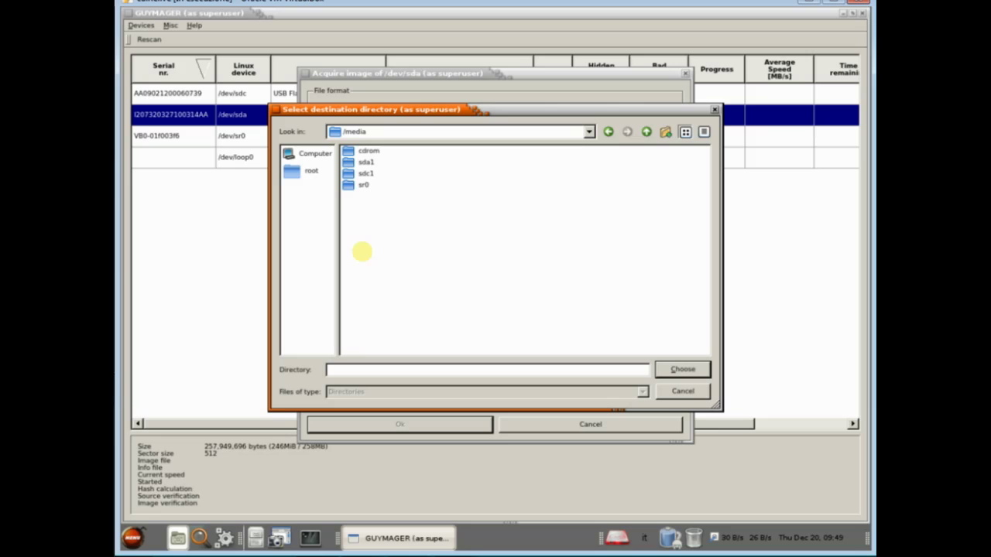
double_click(367, 177)
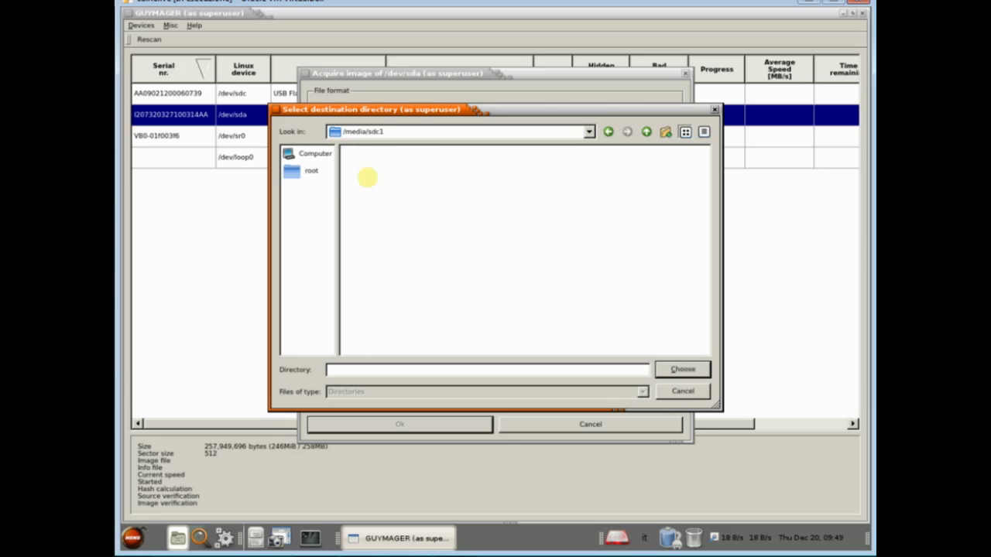
click(680, 369)
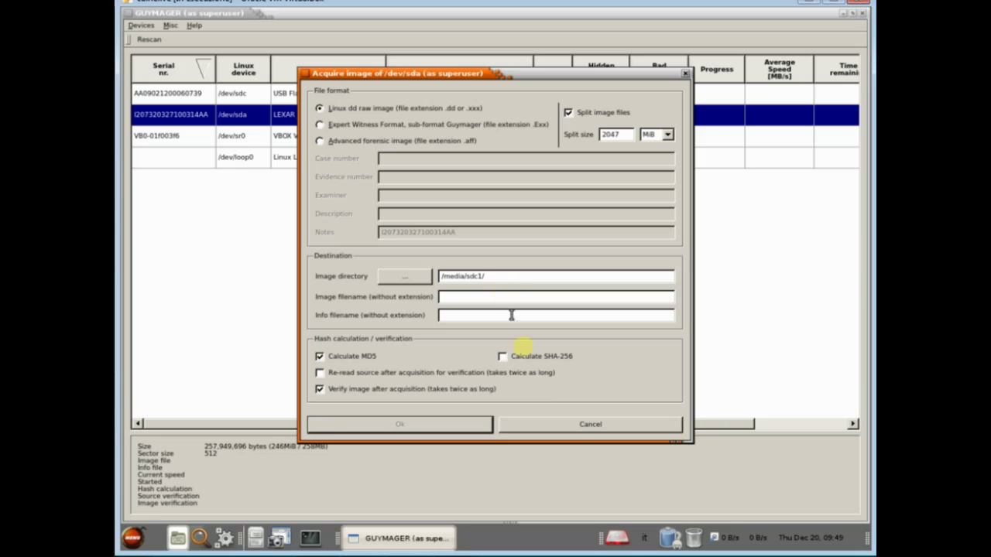
- Check the mount status of /dev/sdc1 in Mounter and leave without changing any device
click(616, 540)
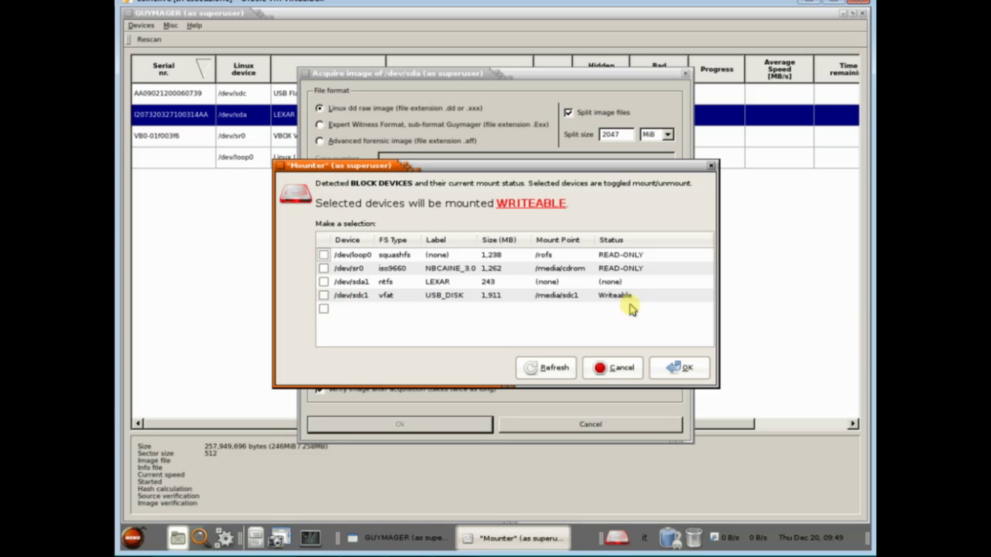
click(544, 301)
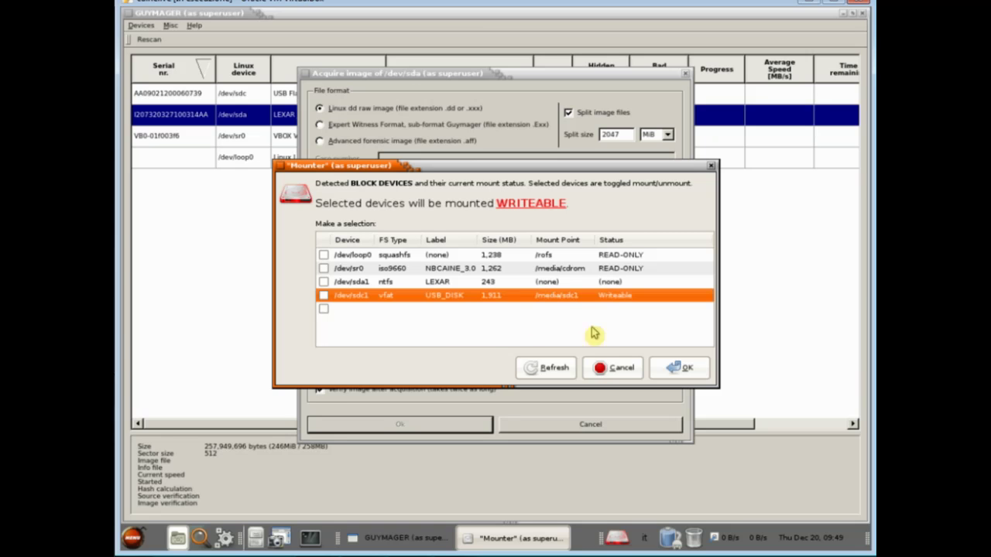
click(613, 367)
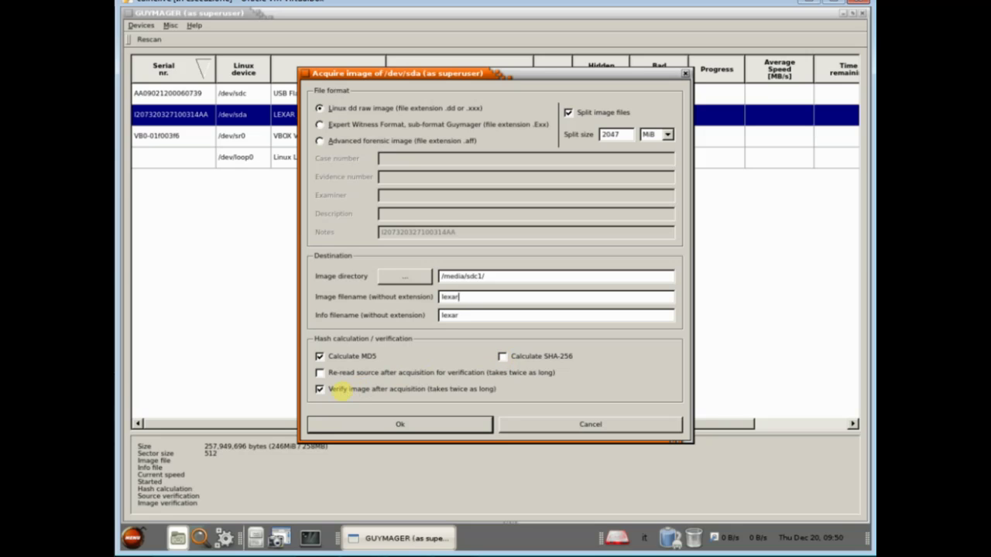
- Name the image and info files lexar and start the acquisition with MD5 calculation and image verification
click(399, 424)
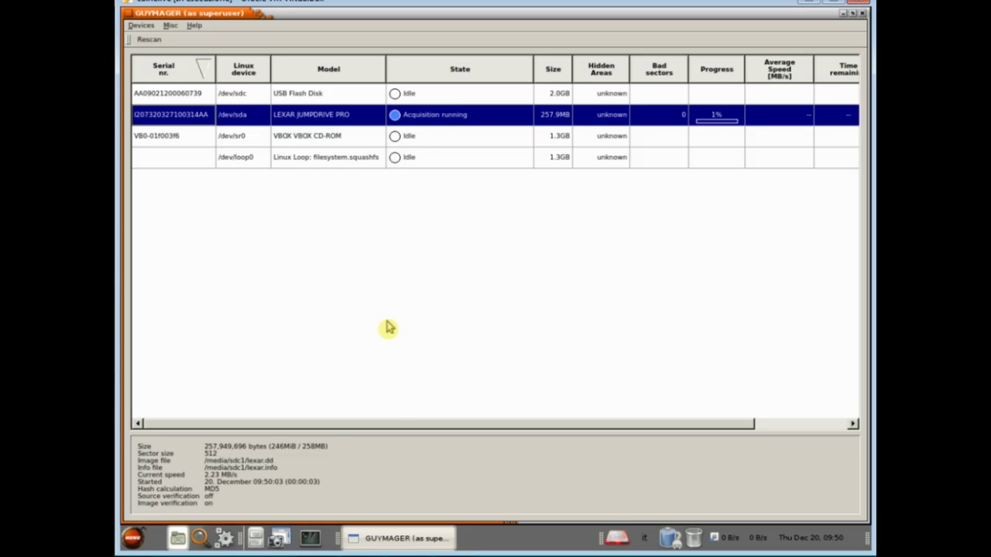
mouse_move(400, 424)
mouse_down()
mouse_move(560, 426)
mouse_move(411, 426)
mouse_up()
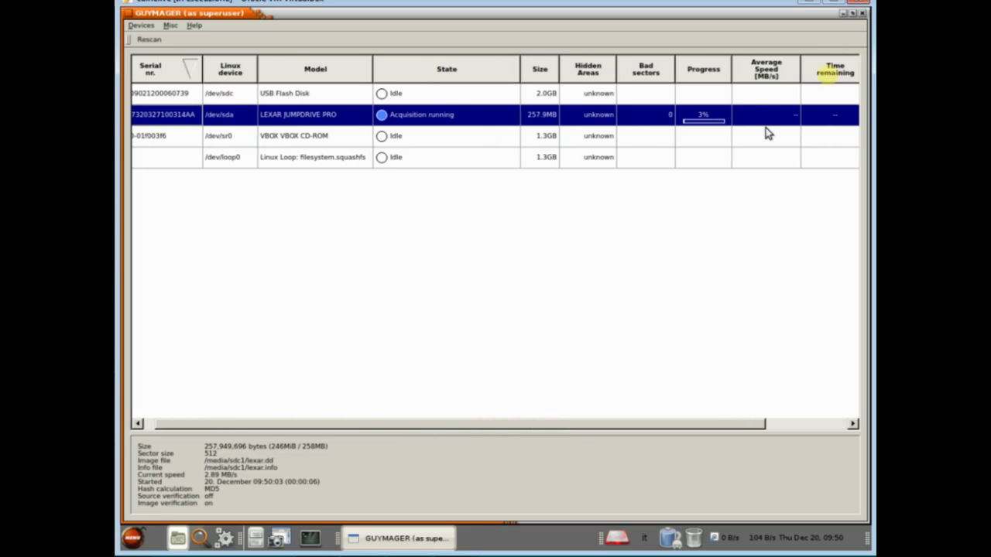
- Minimize Guymager and inspect the lexar.000 image file on the USB DISK volume
click(842, 13)
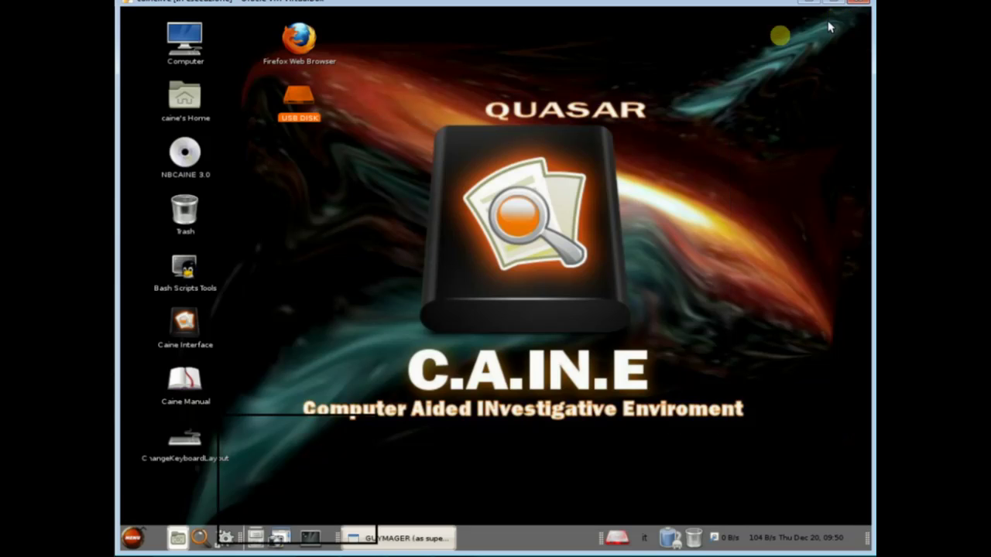
double_click(291, 107)
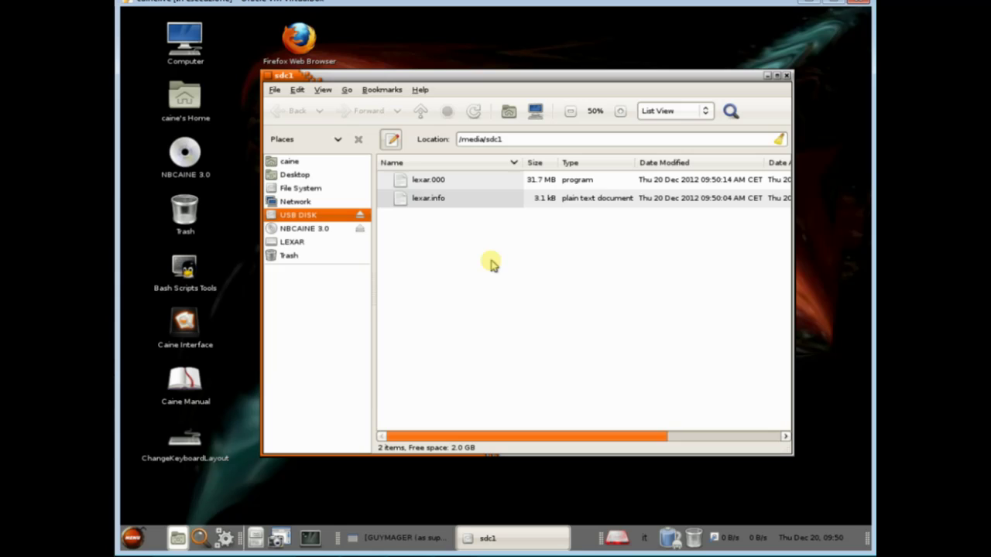
click(510, 183)
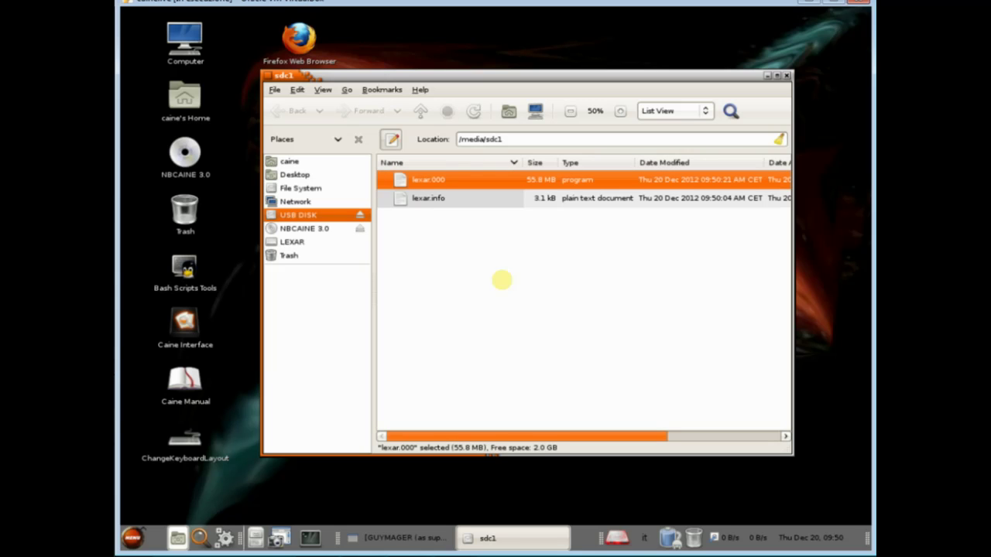
- Launch the AIR forensic imaging tool, move its window clear of the screen corner and dismiss its startup dialog
click(133, 534)
mouse_move(188, 219)
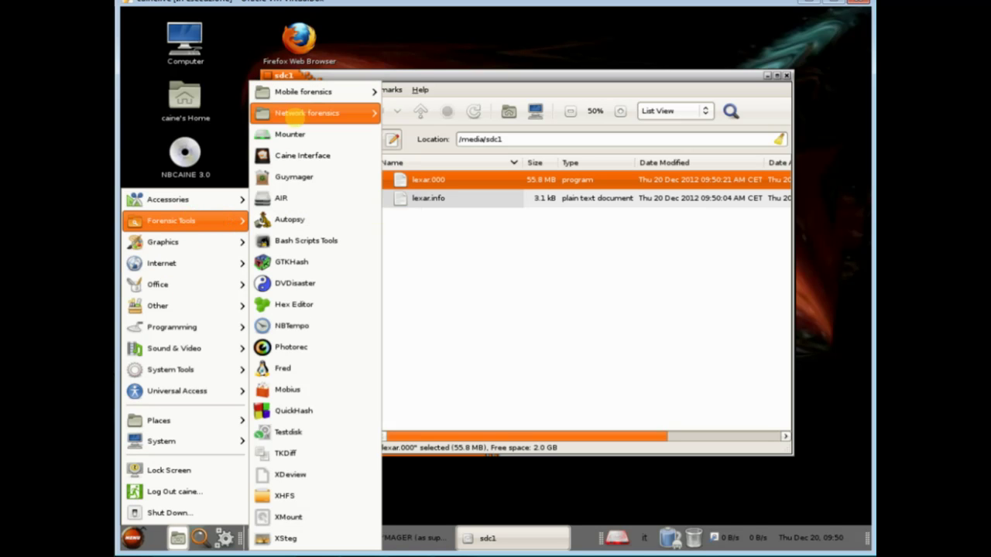
mouse_move(297, 110)
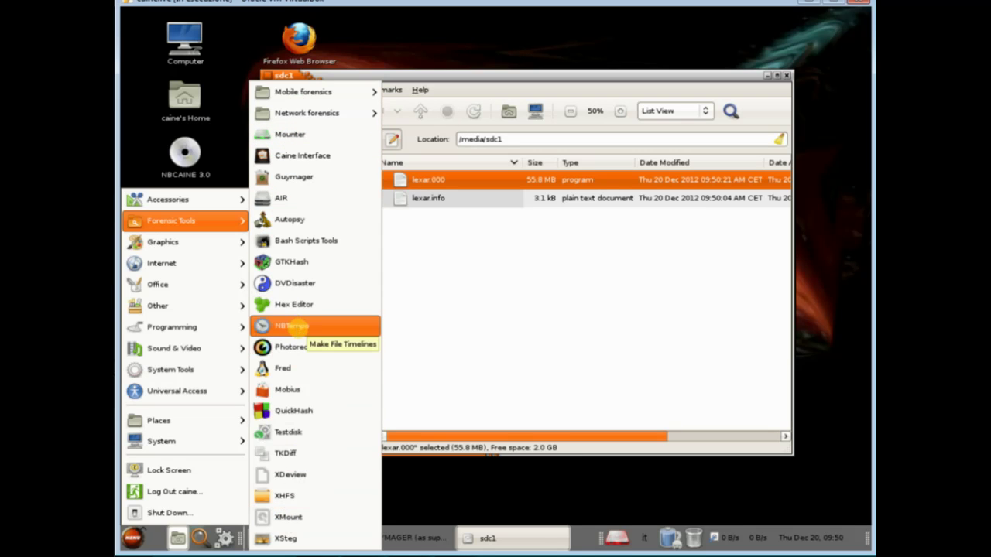
click(284, 201)
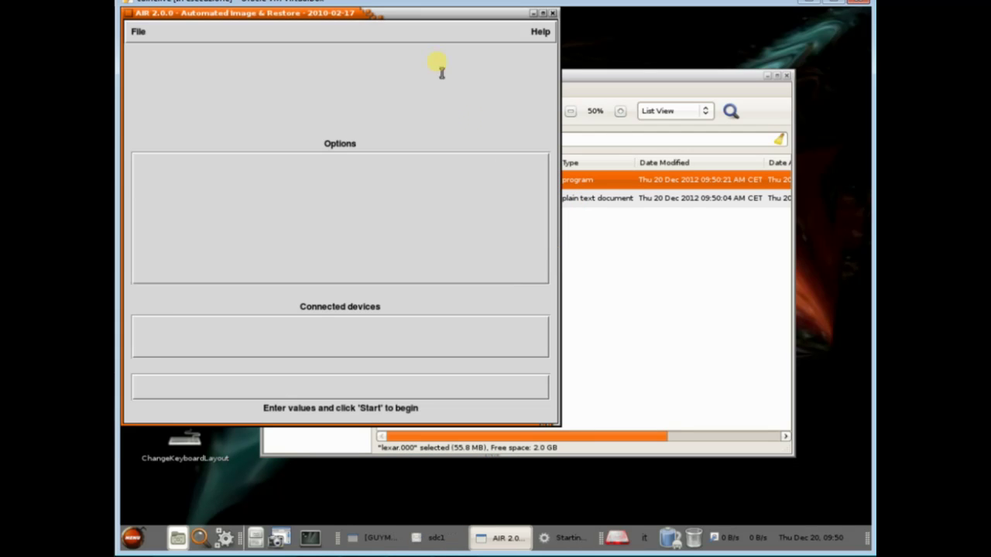
drag(409, 12, 452, 56)
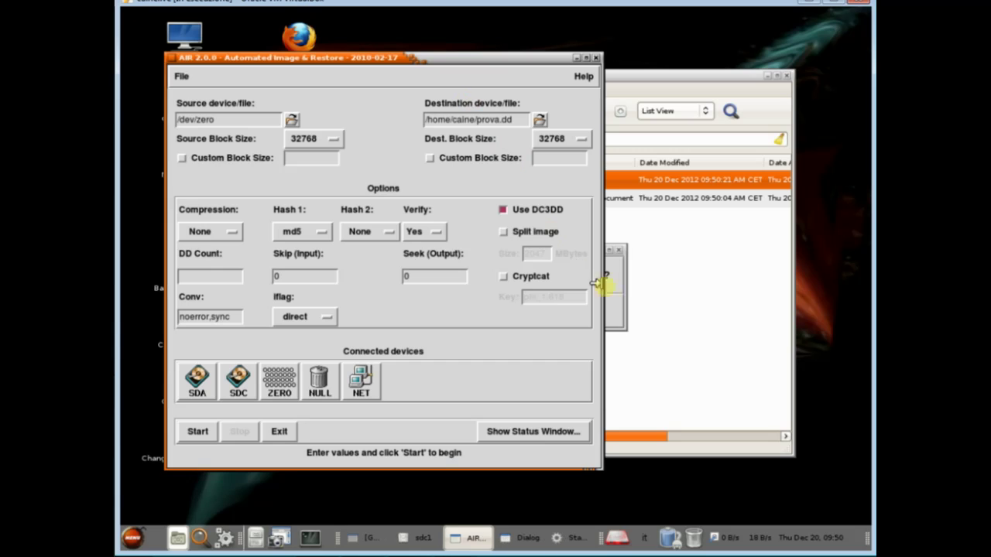
click(620, 295)
click(434, 310)
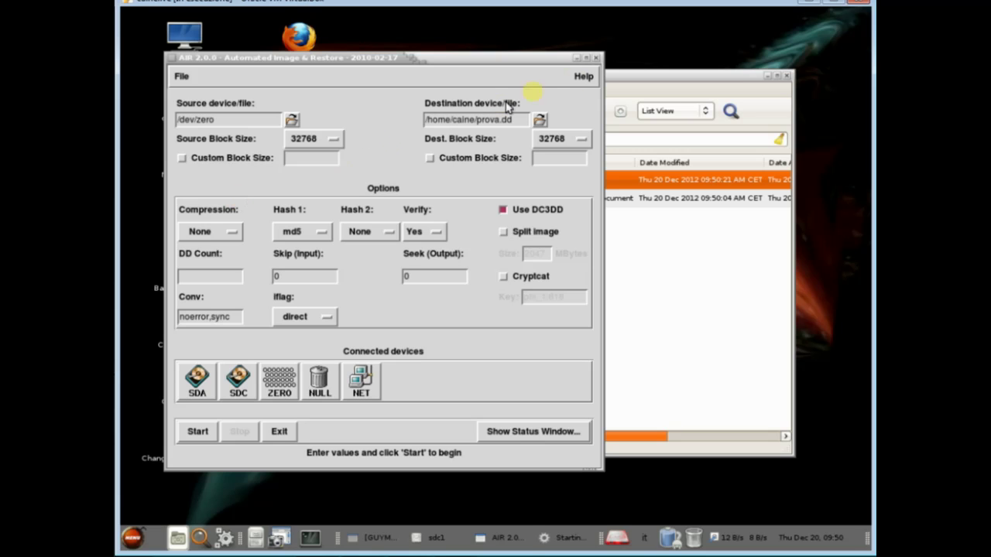
- View the About information for AIR and close it
click(582, 76)
click(513, 114)
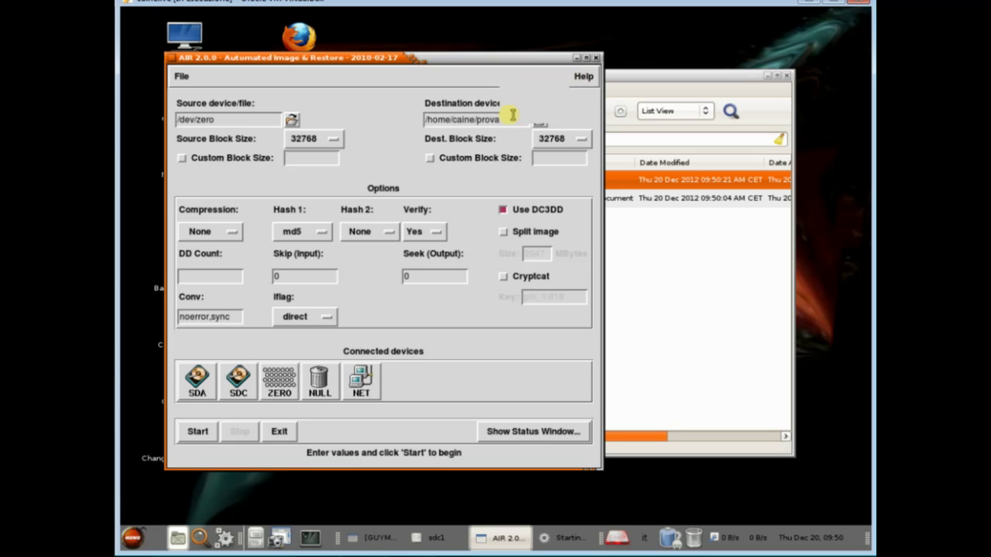
drag(508, 209, 573, 85)
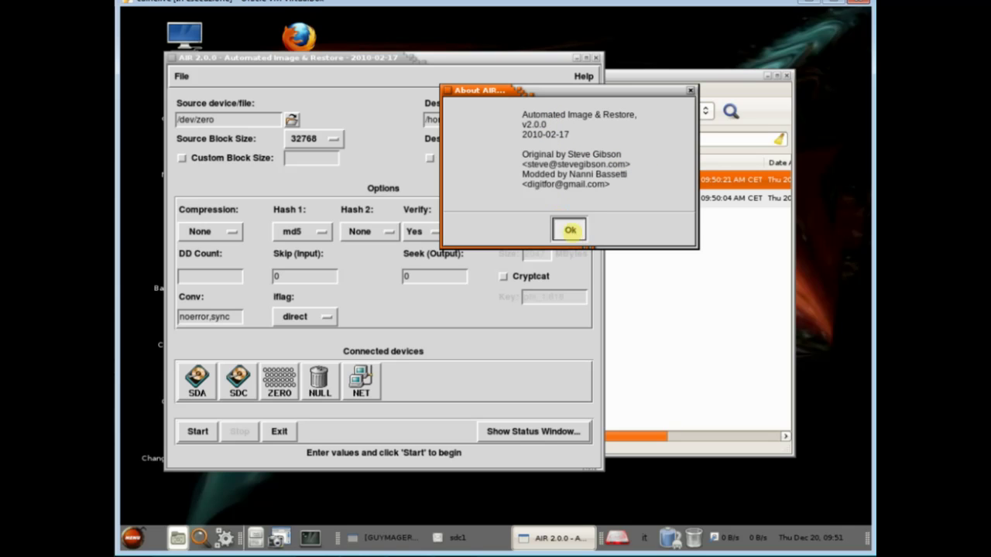
click(569, 230)
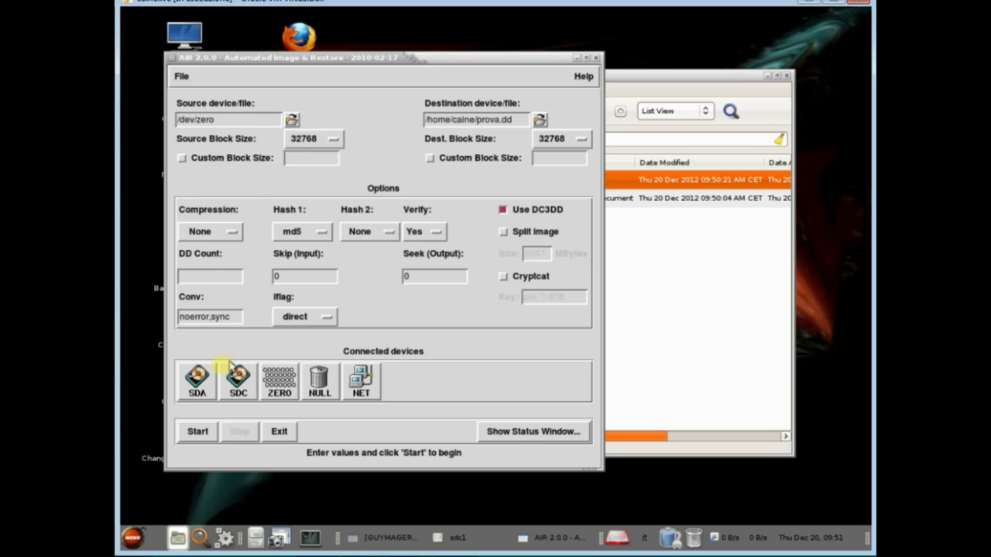
- Set /dev/sda as the AIR source device and /media/sdc1 as the destination
click(197, 379)
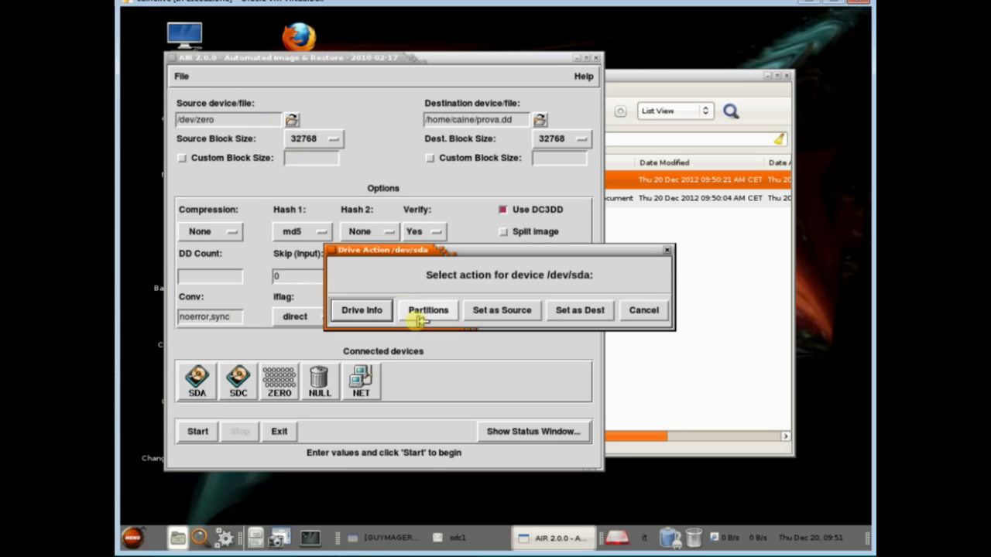
click(492, 312)
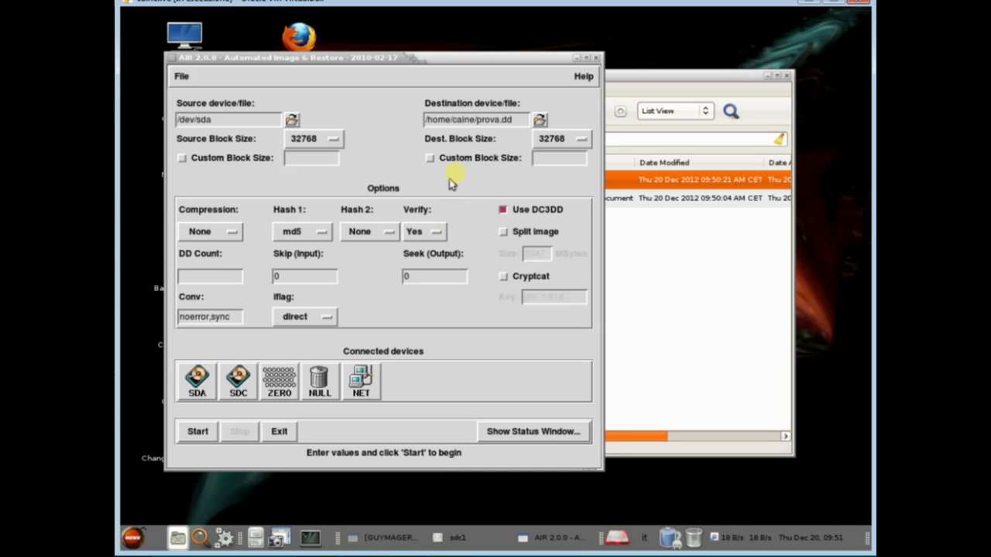
click(524, 118)
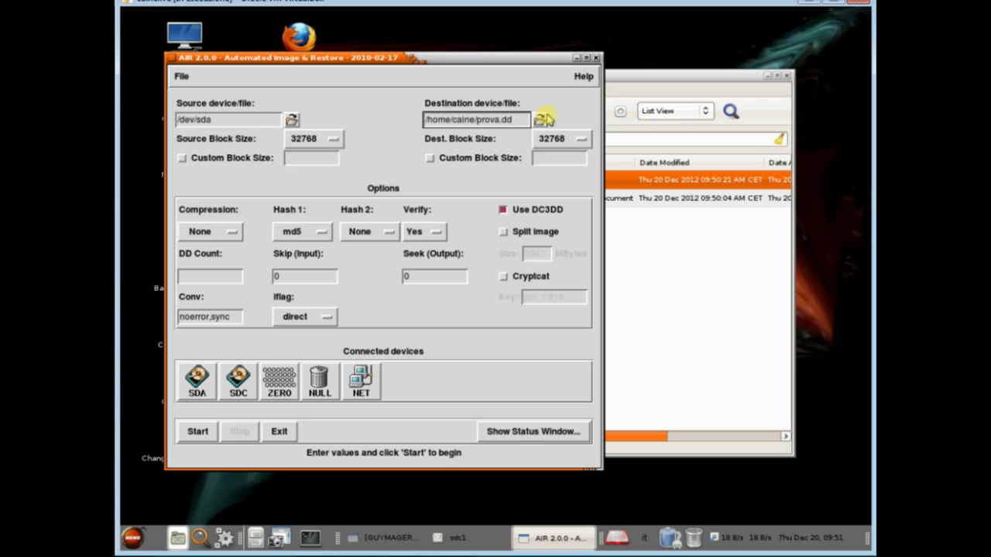
click(519, 119)
key(ctrl+a)
key(BackSpace)
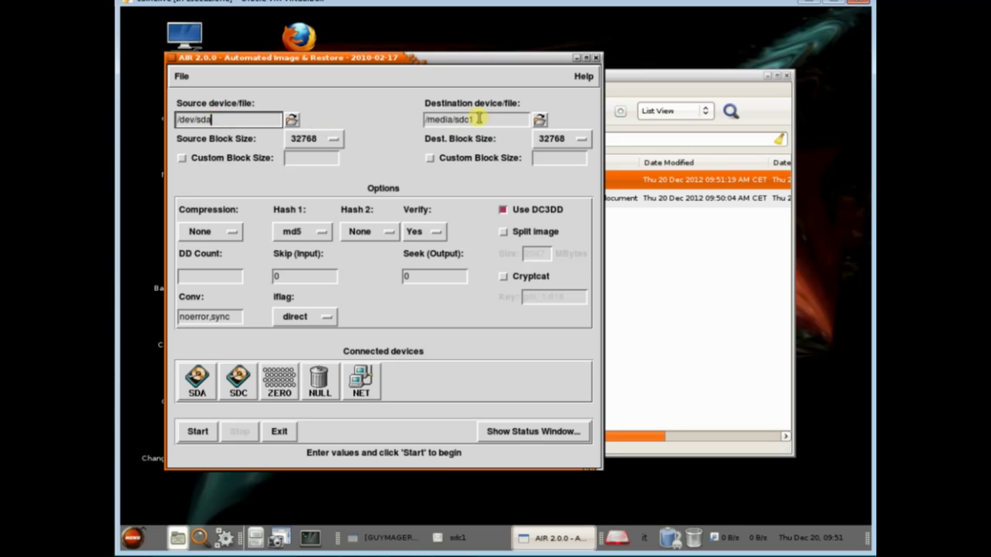
click(493, 118)
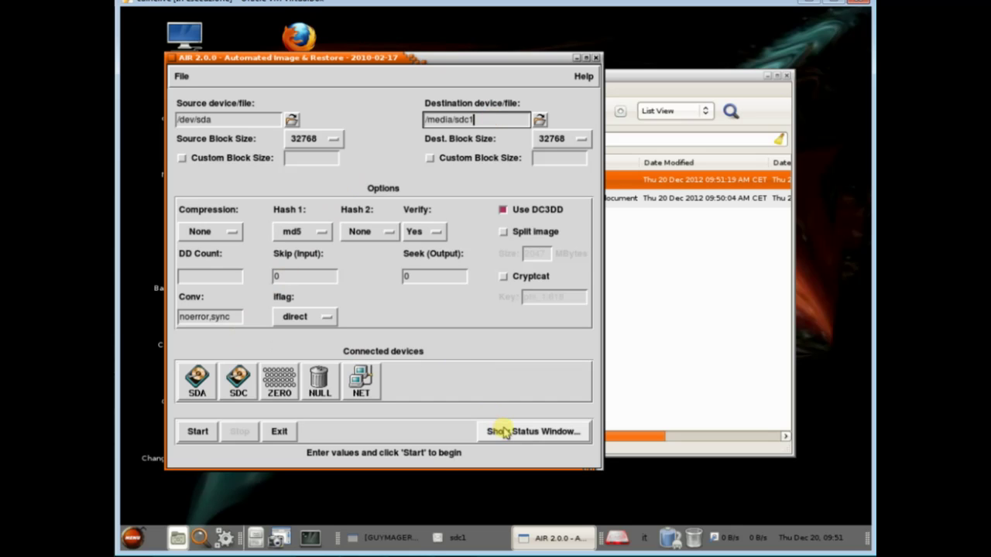
- Close AIR and switch back to Guymager to check the acquisition state of the LEXAR drive
click(595, 58)
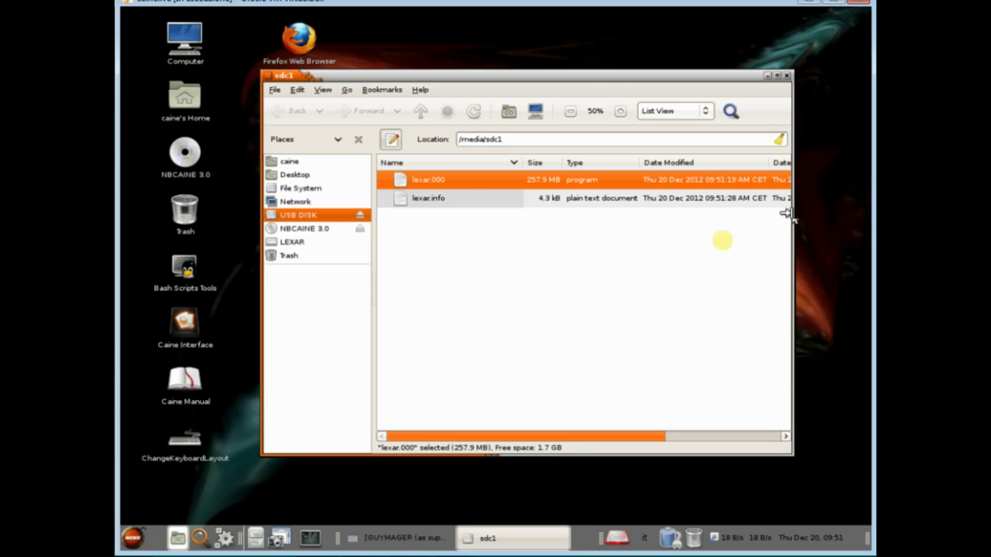
click(396, 537)
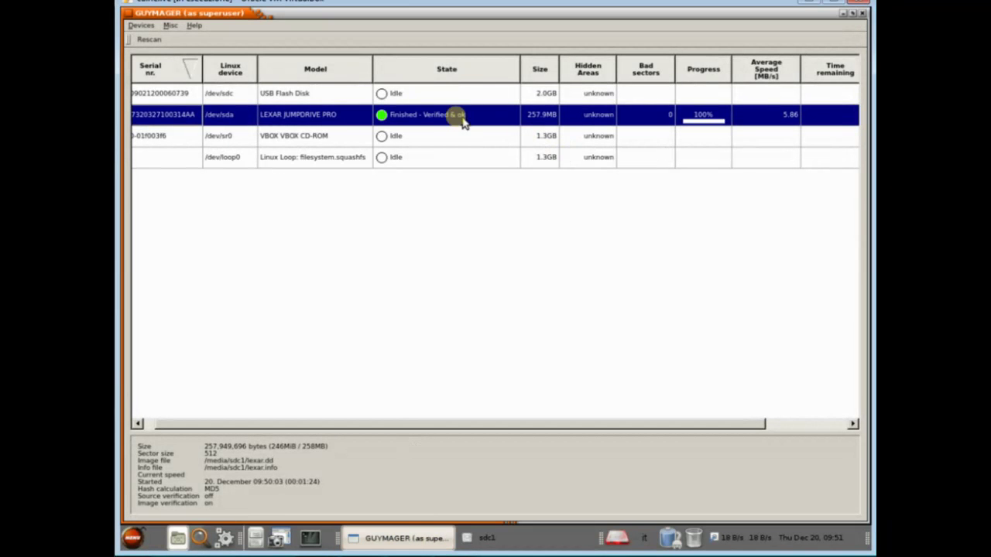
- Close Guymager and select the lexar.000 image file in the /media/sdc1 folder
click(862, 14)
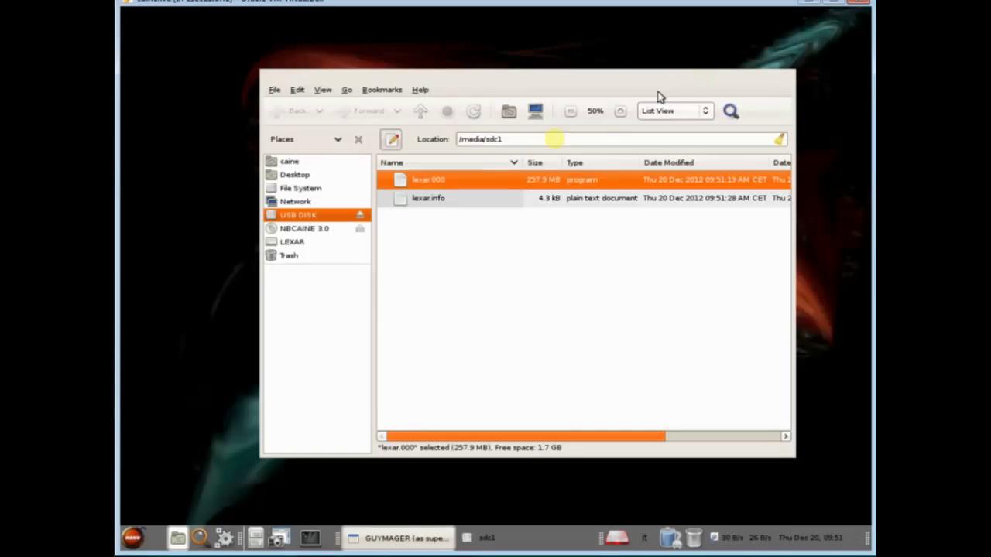
click(463, 278)
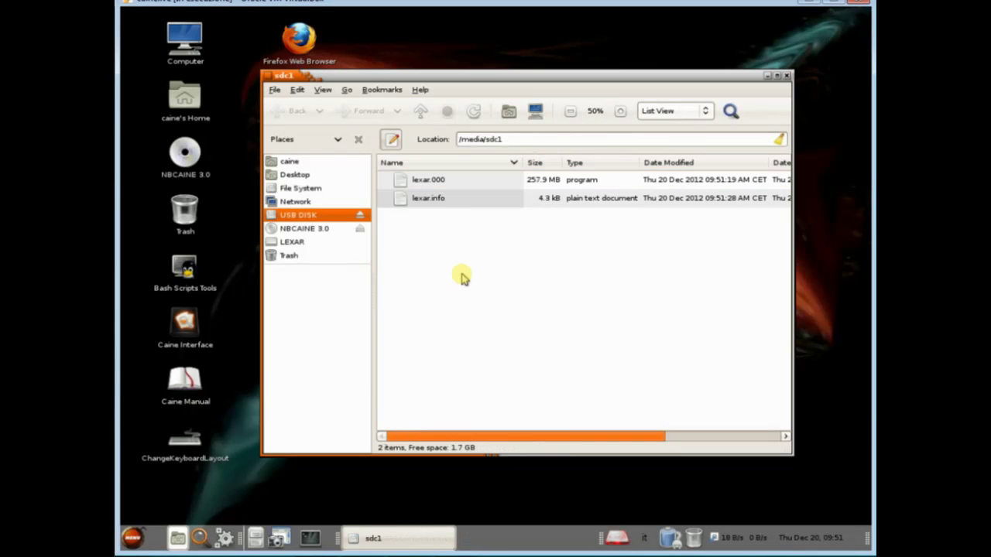
click(532, 180)
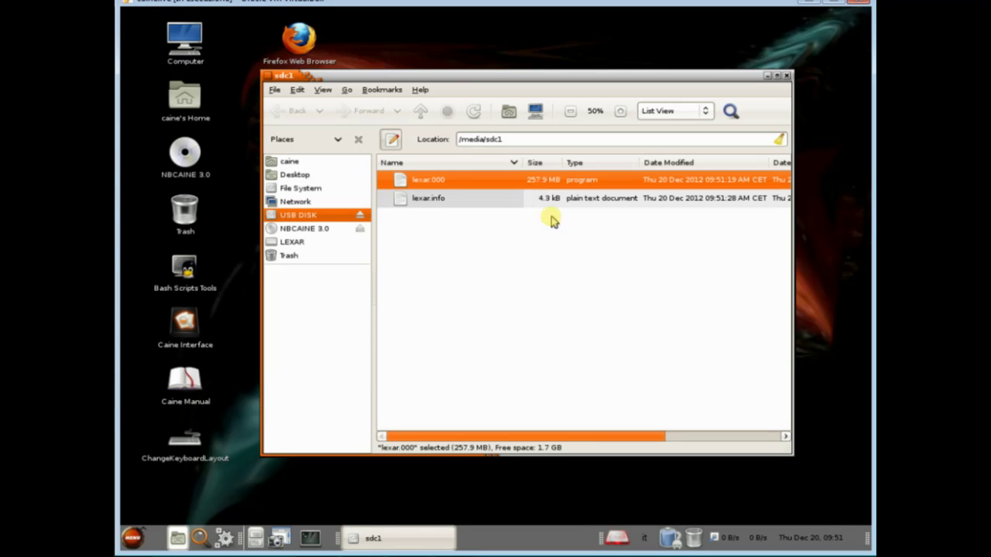
- Open lexar.info, compare the MD5 hash line with the MD5 hash verified image line, and close the report
click(436, 200)
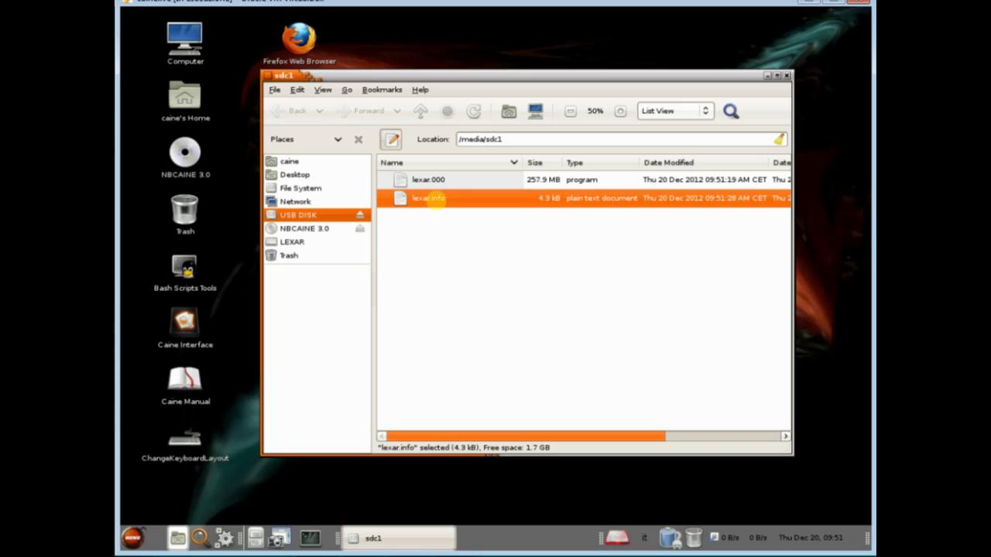
double_click(434, 199)
click(493, 310)
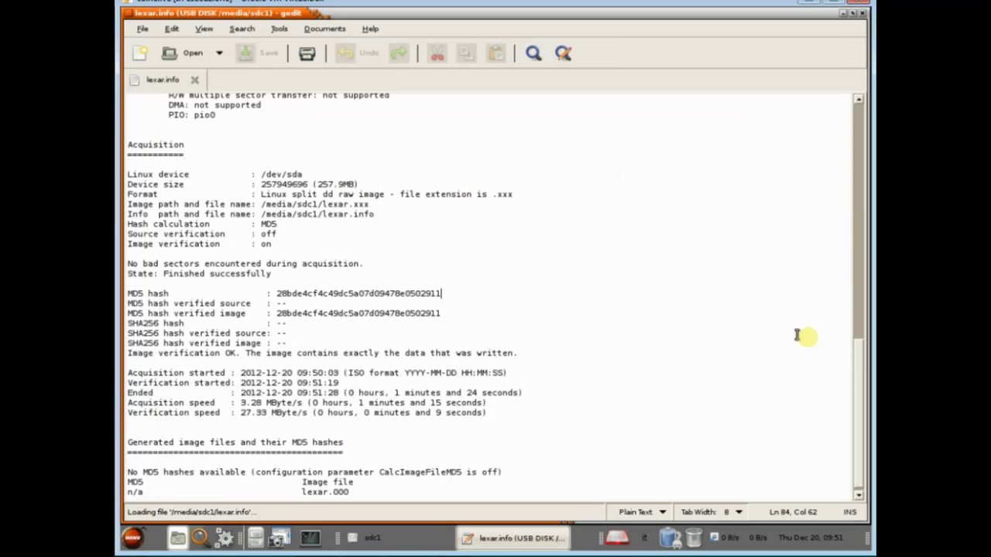
drag(860, 357, 838, 437)
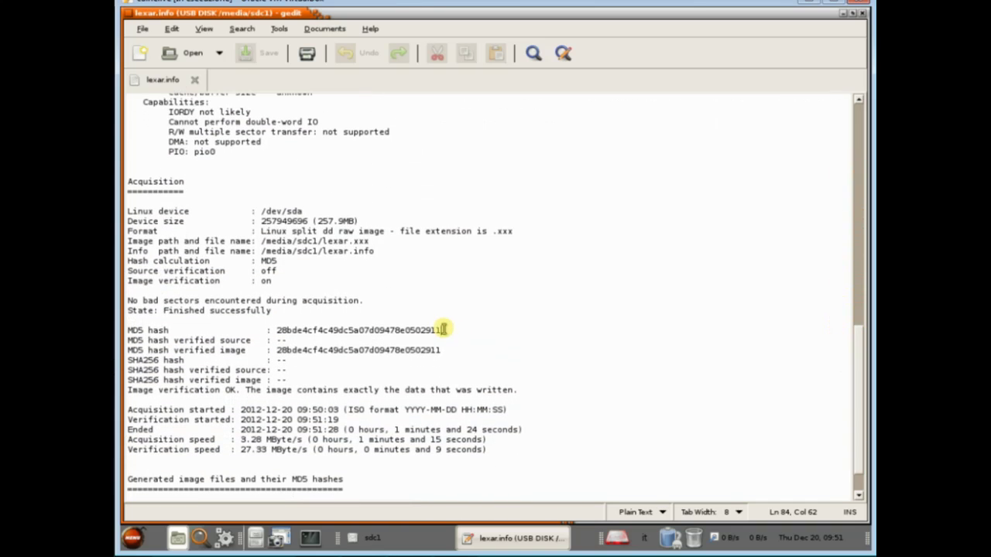
drag(444, 330, 123, 331)
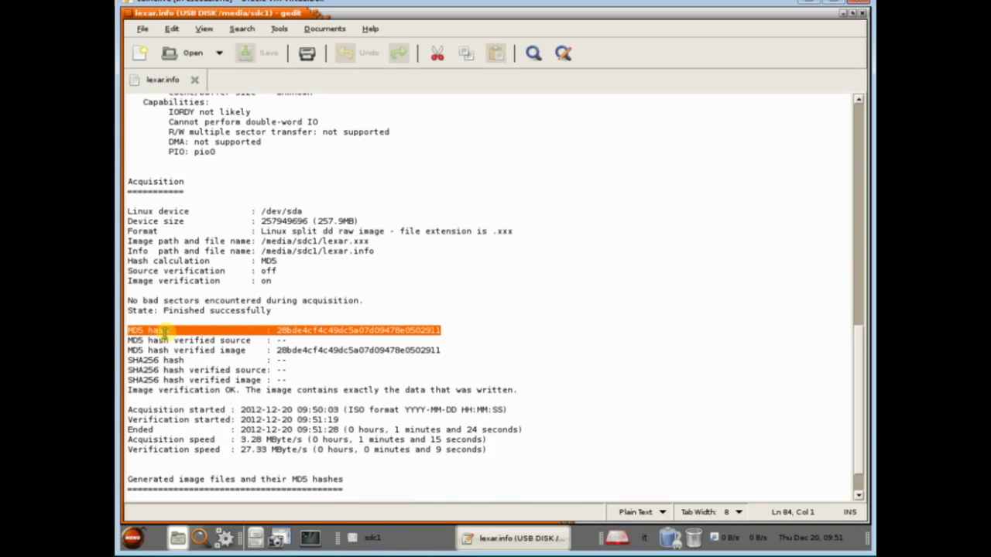
drag(440, 350, 116, 350)
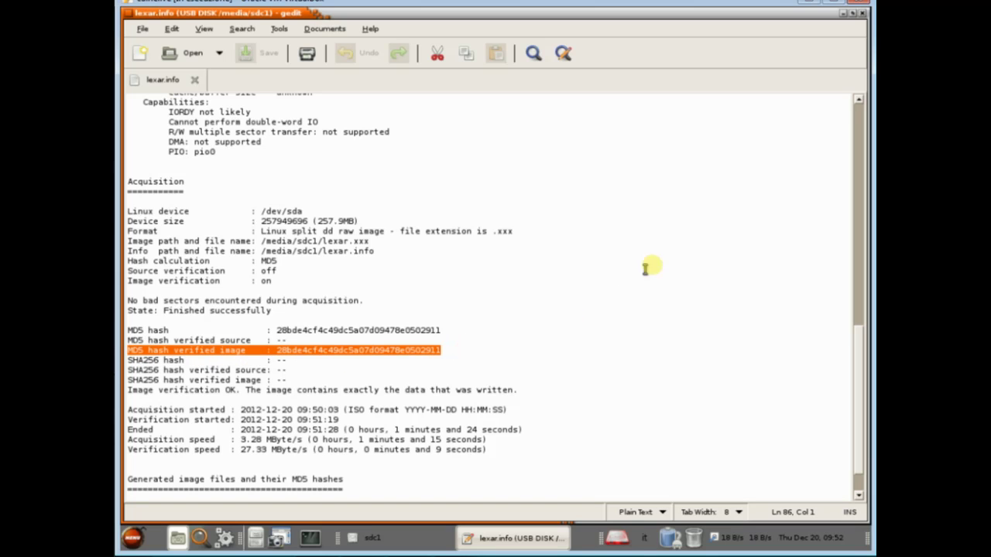
click(861, 14)
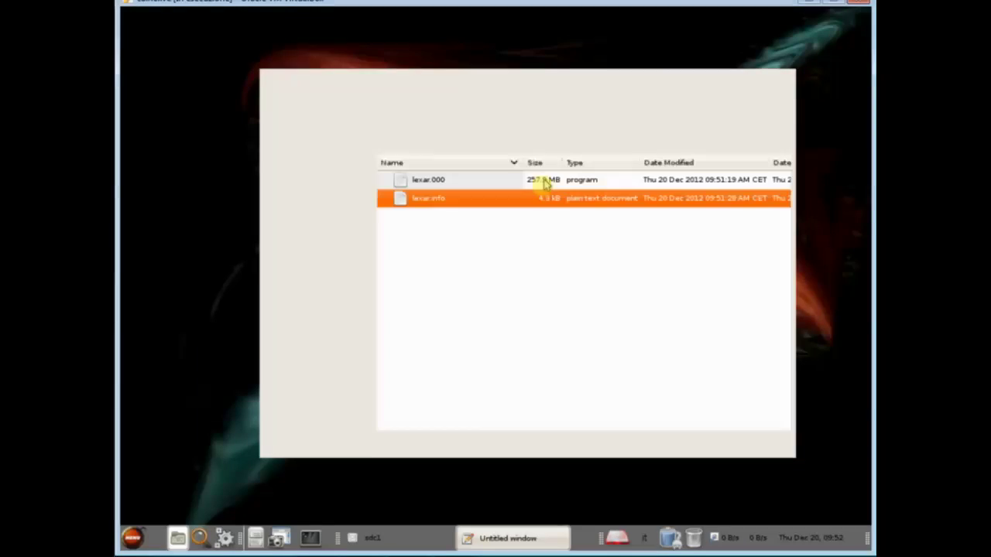
- Close the sdc1 folder and unmount the USB_DISK device /dev/sdc1 with Mounter
click(509, 184)
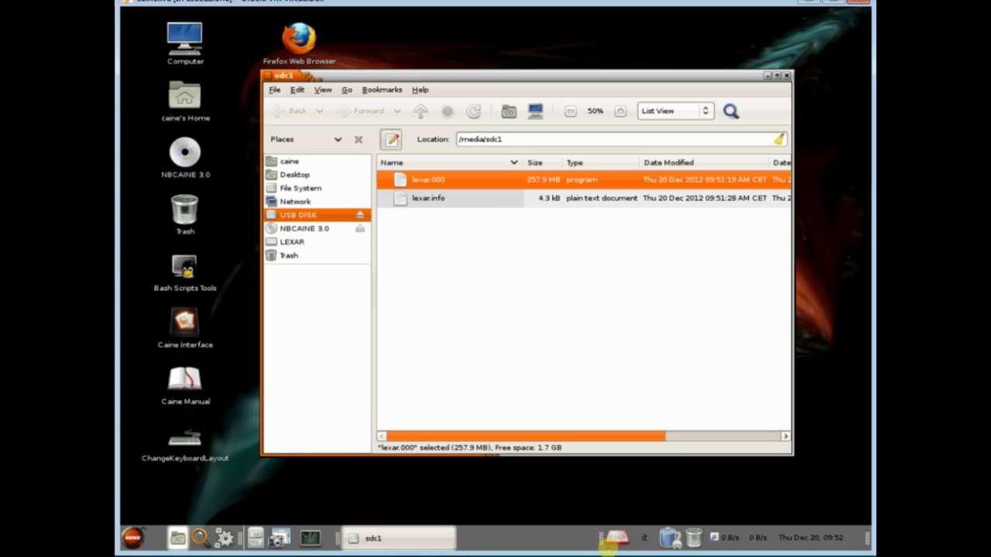
click(786, 75)
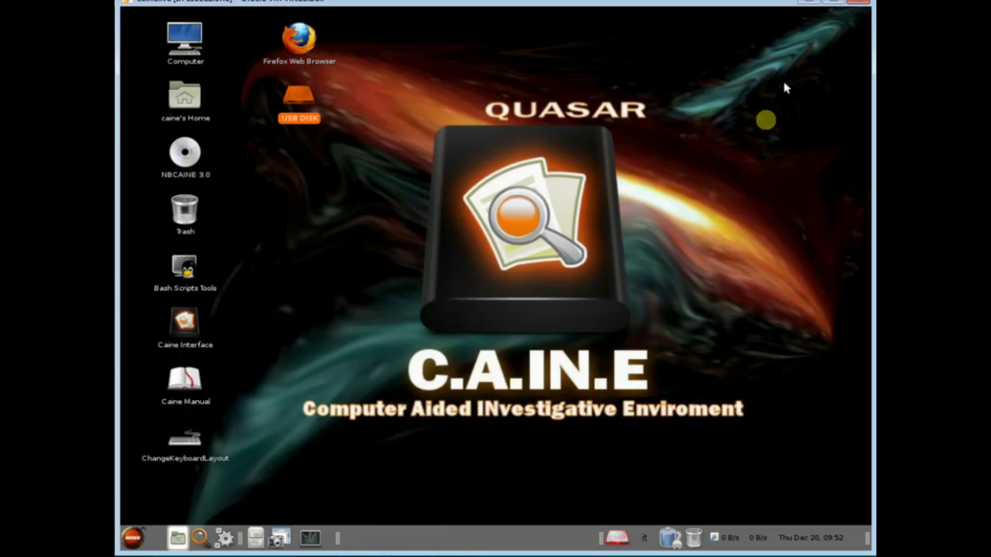
click(623, 540)
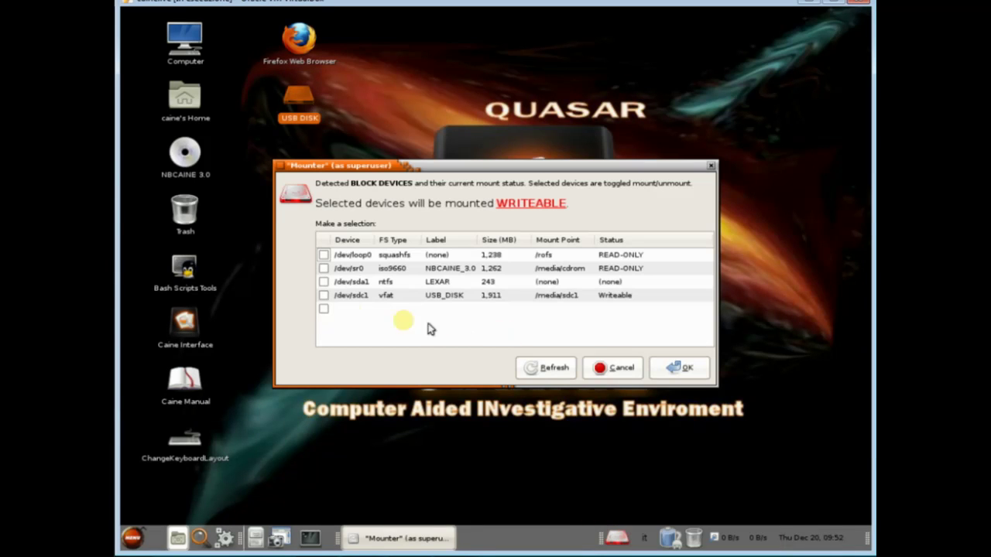
click(323, 295)
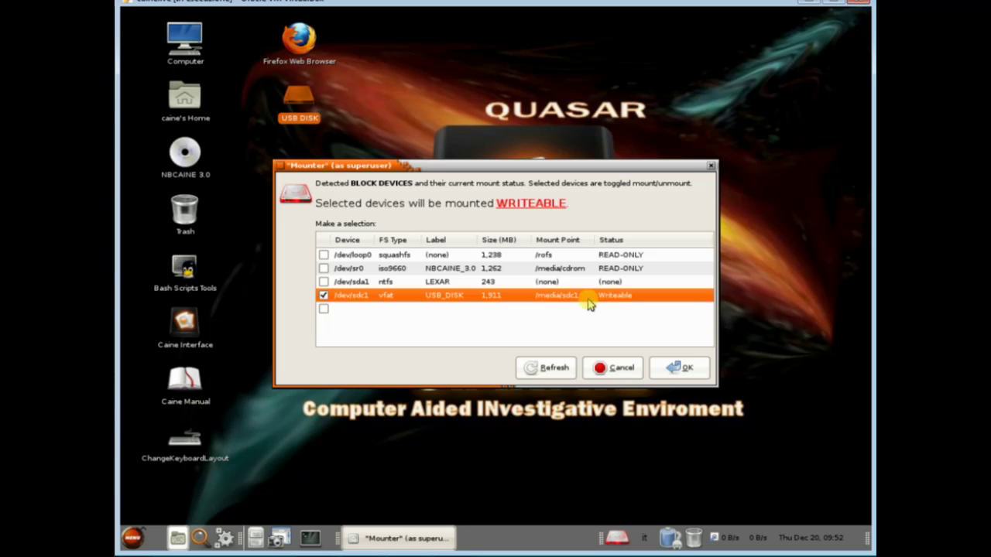
click(680, 368)
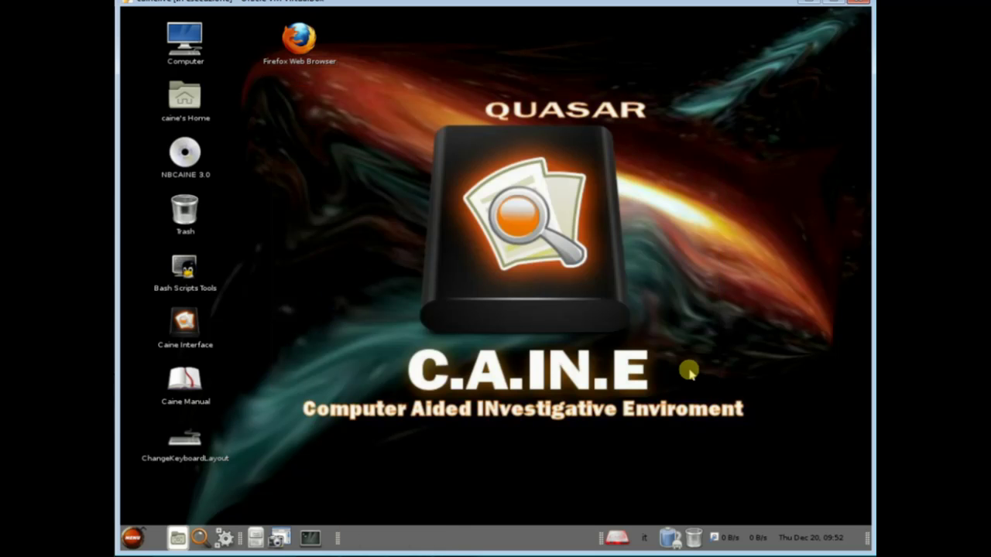